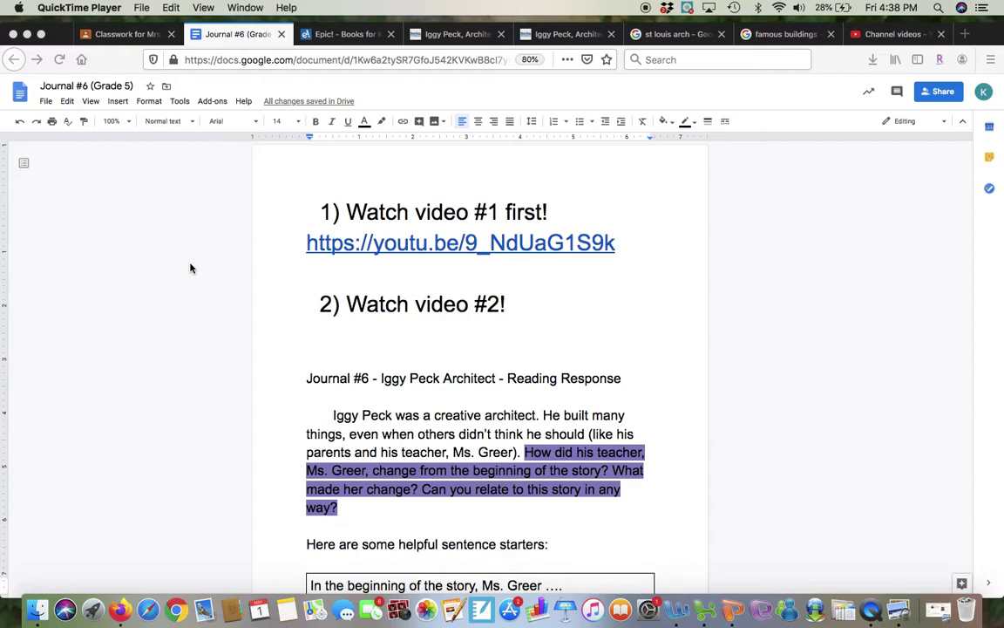
Scroll down past the Ms. Greer reading-response prompt to show all four sentence starters in the table.
scroll(204, 239, "down", 3)
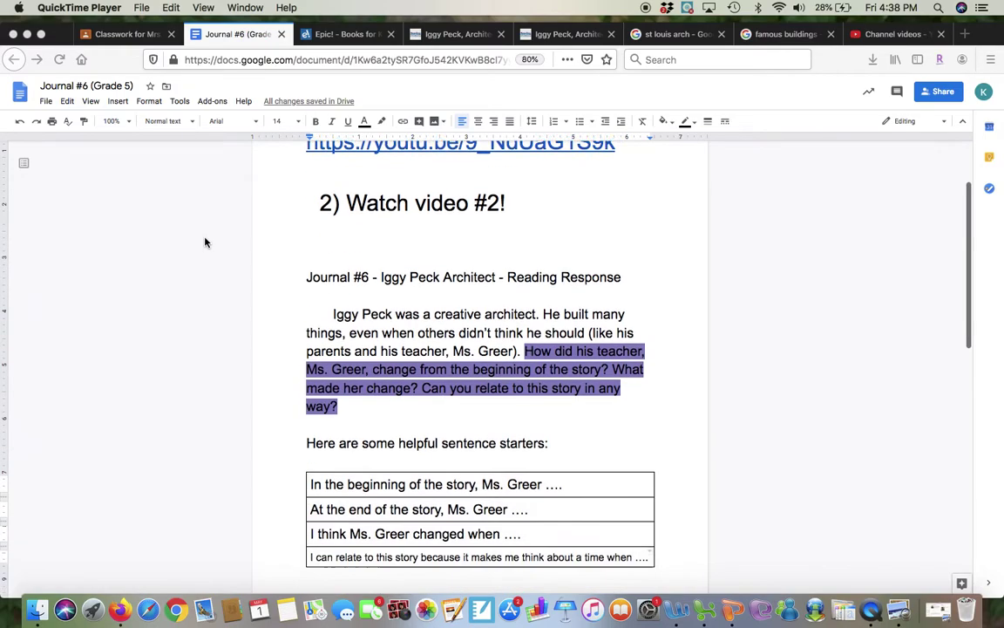
scroll(204, 240, "up", 3)
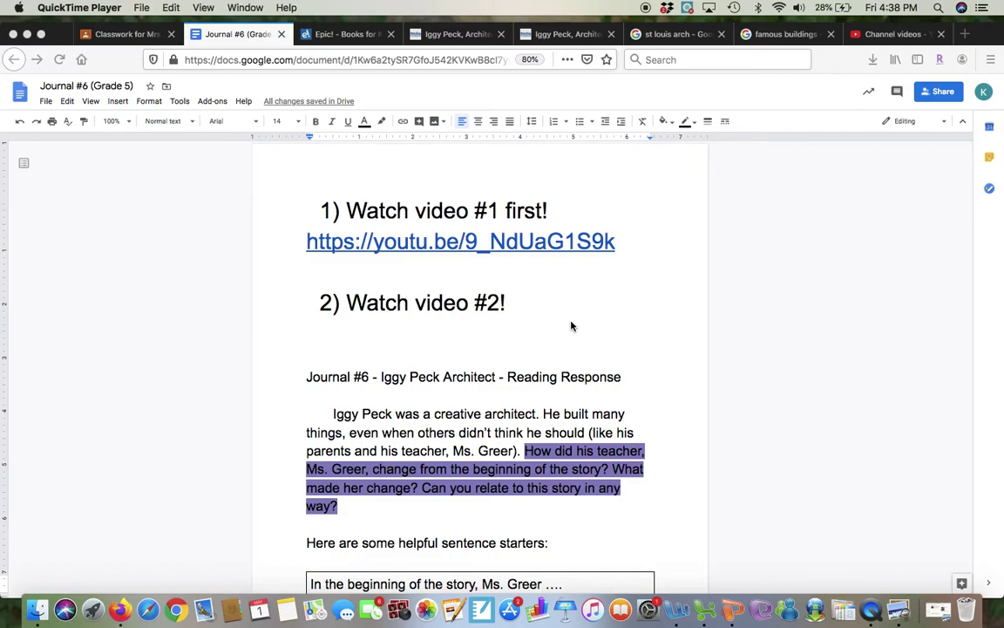
scroll(571, 326, "down", 5)
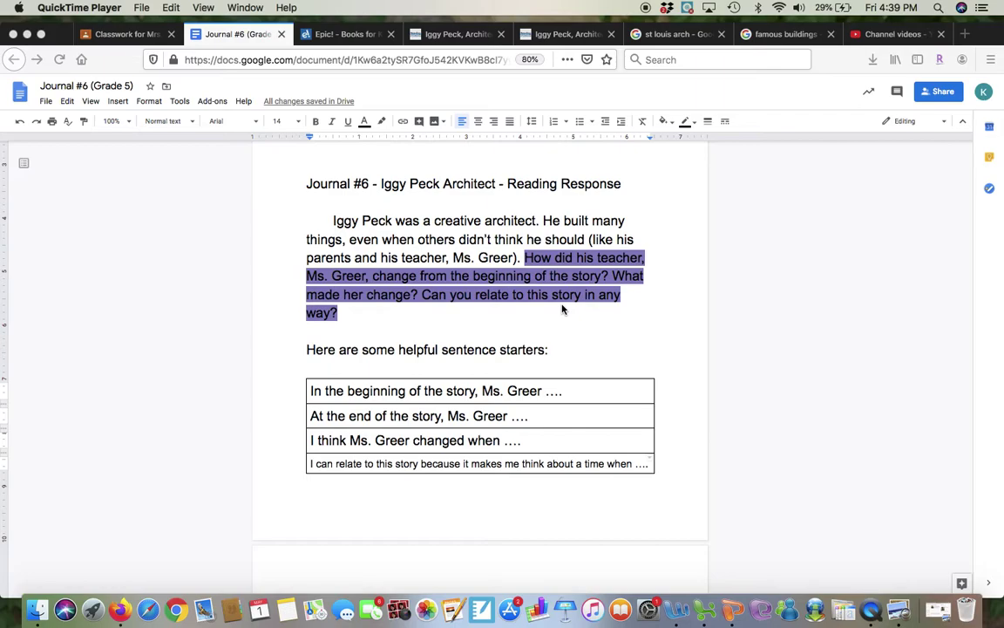
scroll(437, 468, "down", 2)
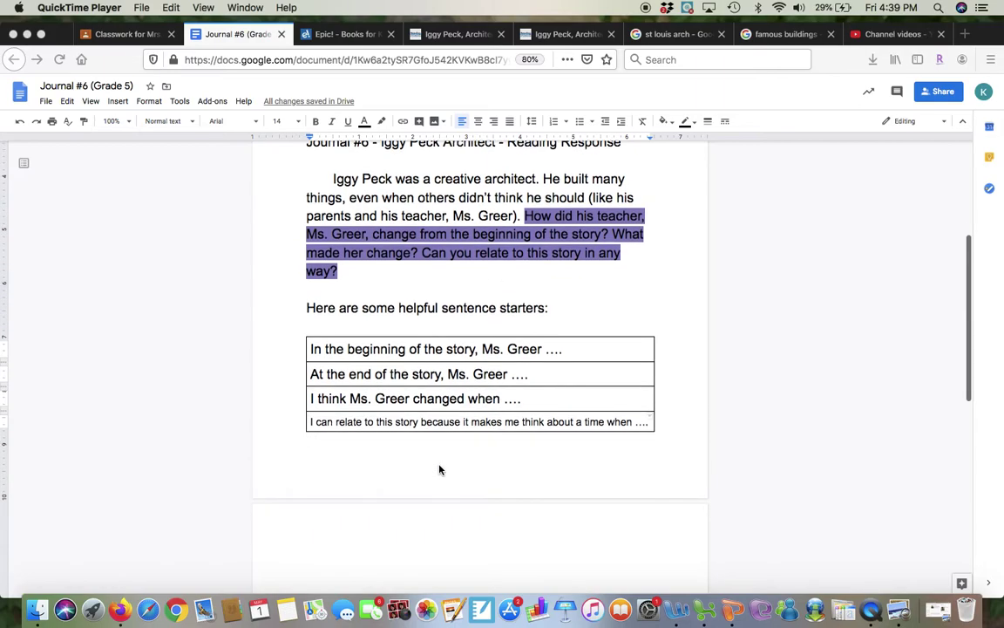
left_click(310, 278)
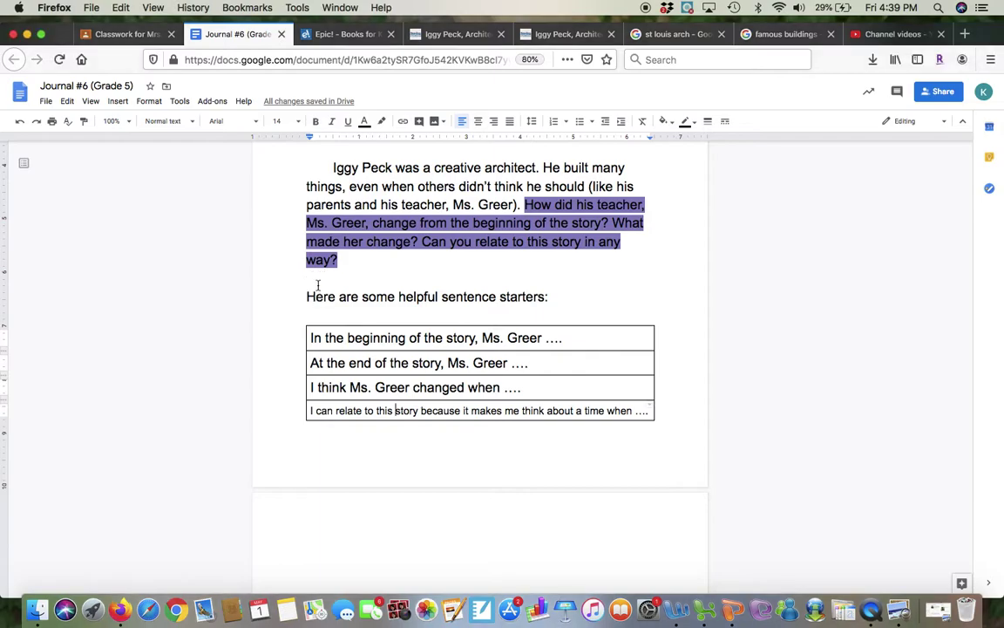
key("Return")
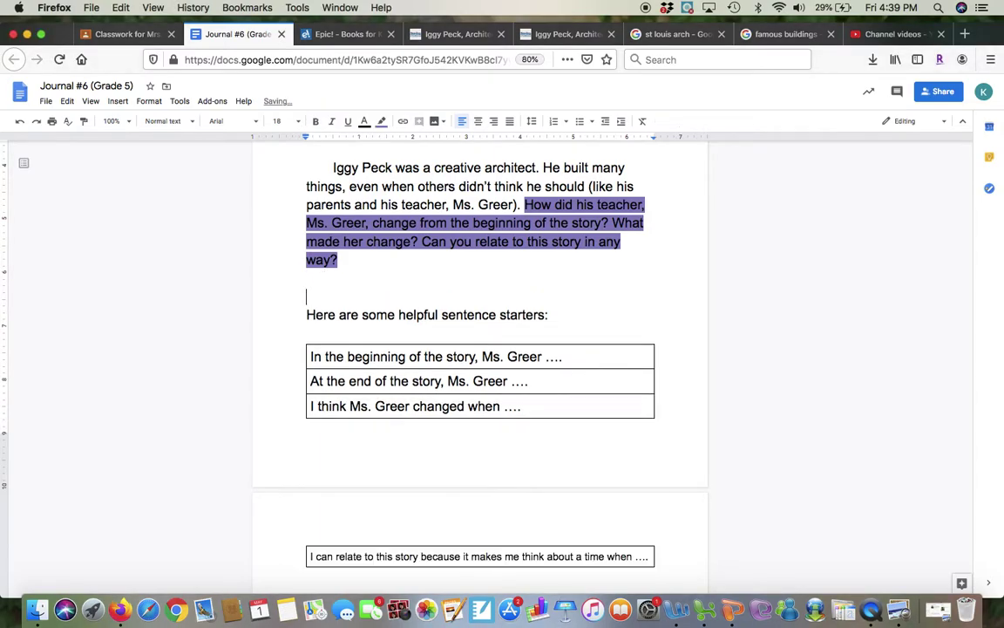
left_click(580, 123)
type("alkdjflksajflk")
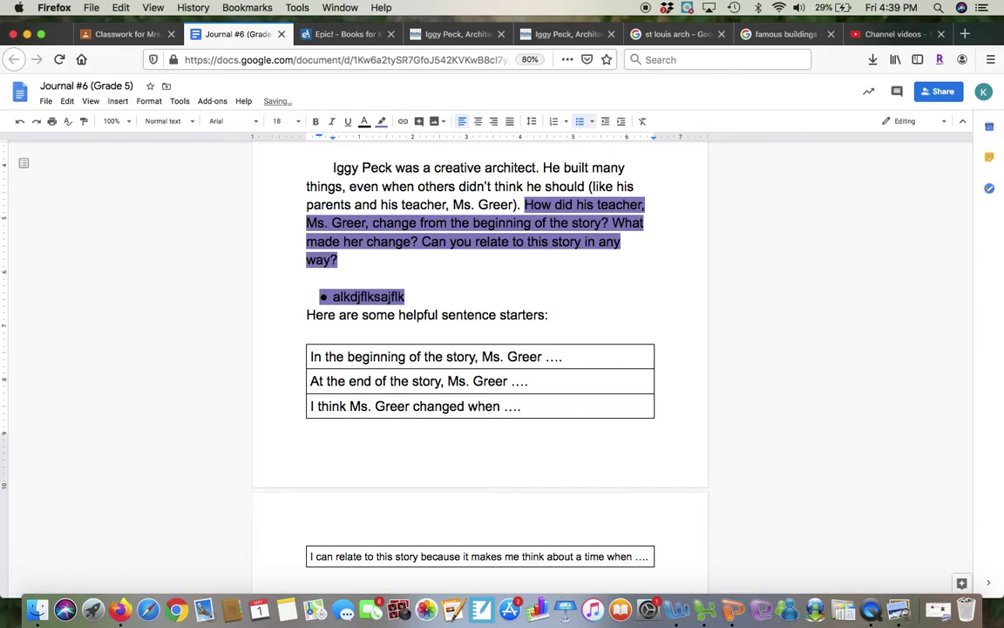
key("BackSpace")
key("BackSpace")
key("BackSpace")
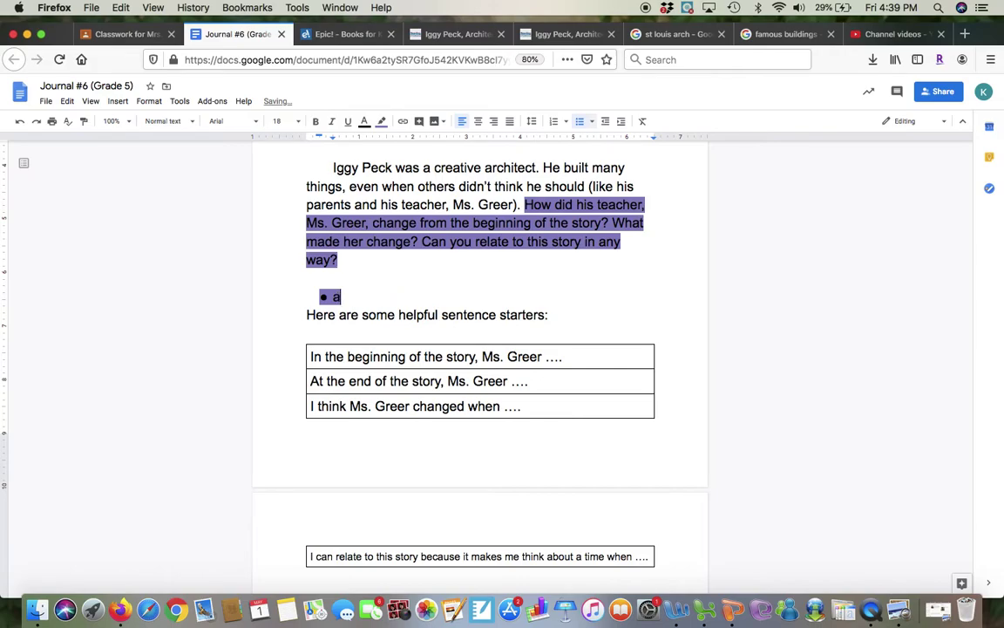
key("BackSpace")
key("BackSpace")
key("BackSpace")
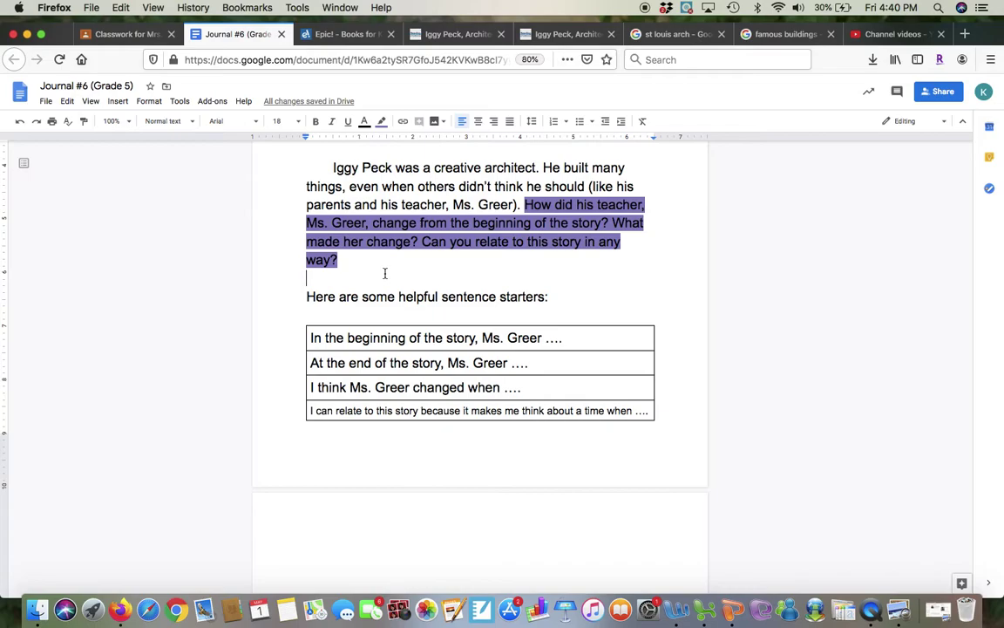
scroll(283, 278, "down", 1)
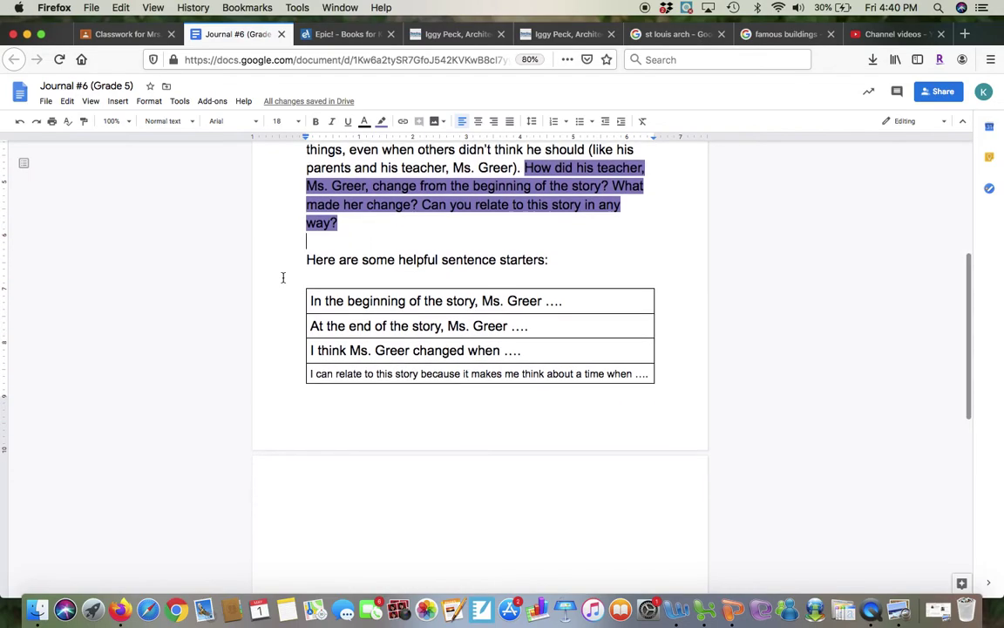
scroll(283, 277, "down", 2)
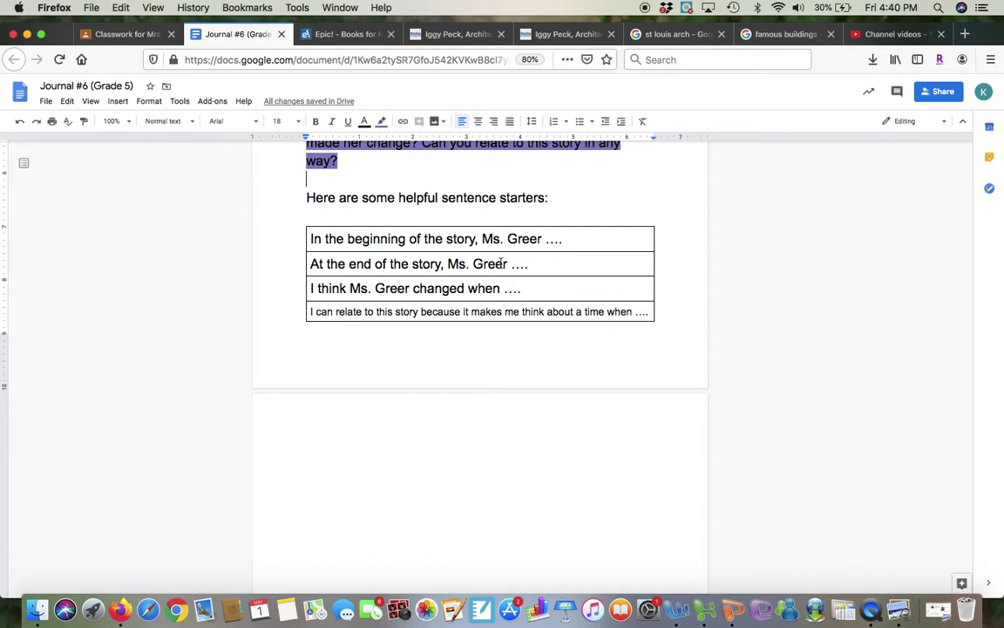
left_click(568, 239)
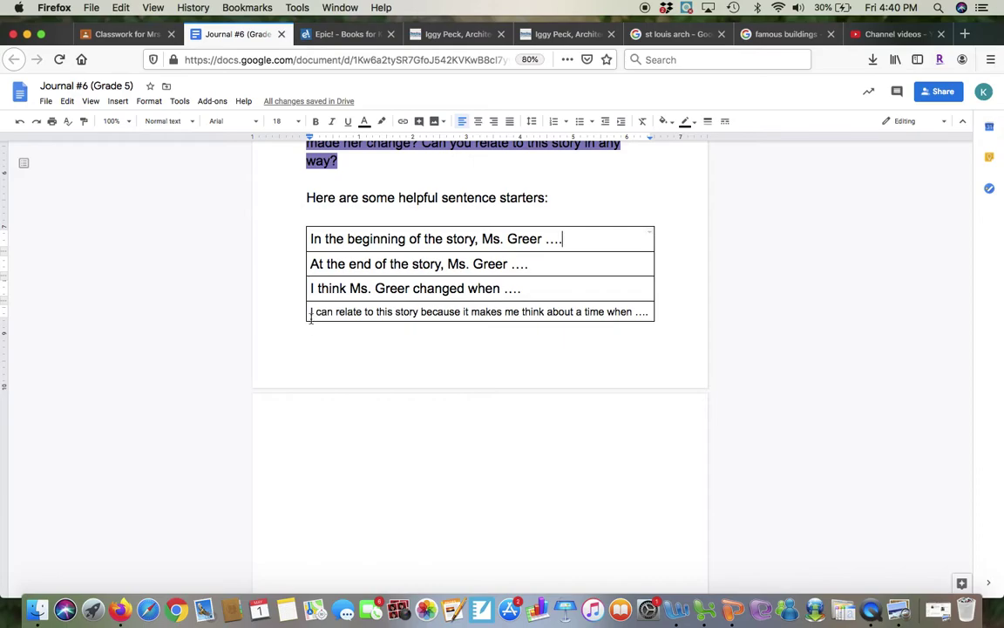
left_click(324, 435)
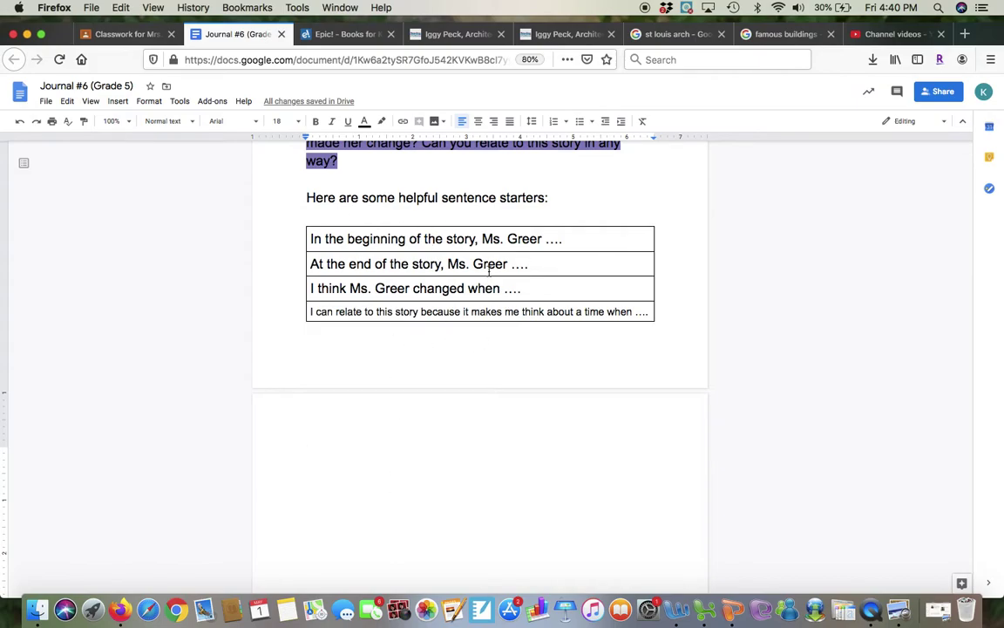
scroll(317, 228, "up", 1)
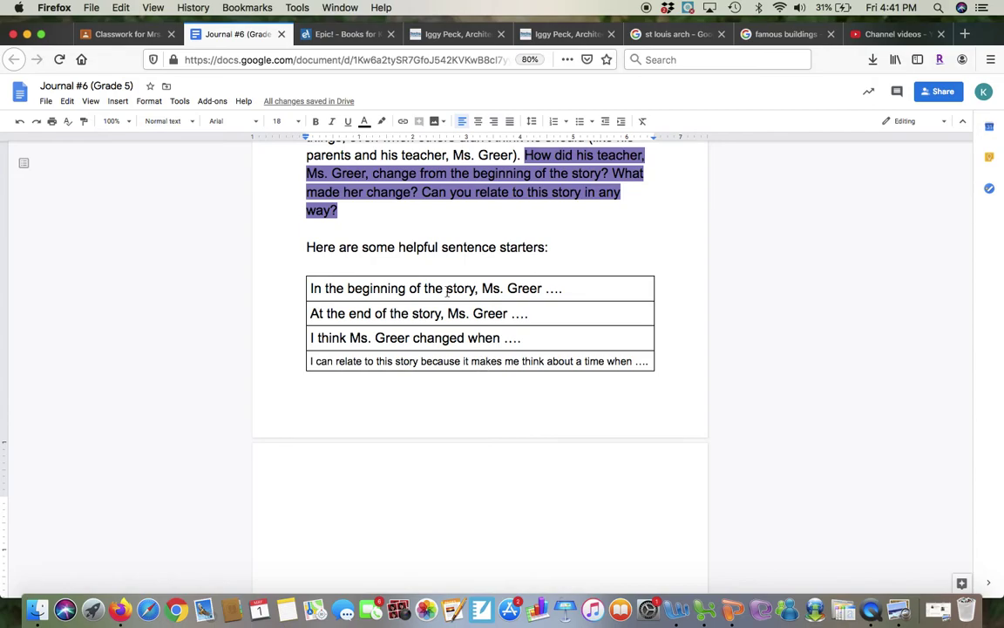
scroll(448, 289, "up", 5)
scroll(446, 292, "up", 2)
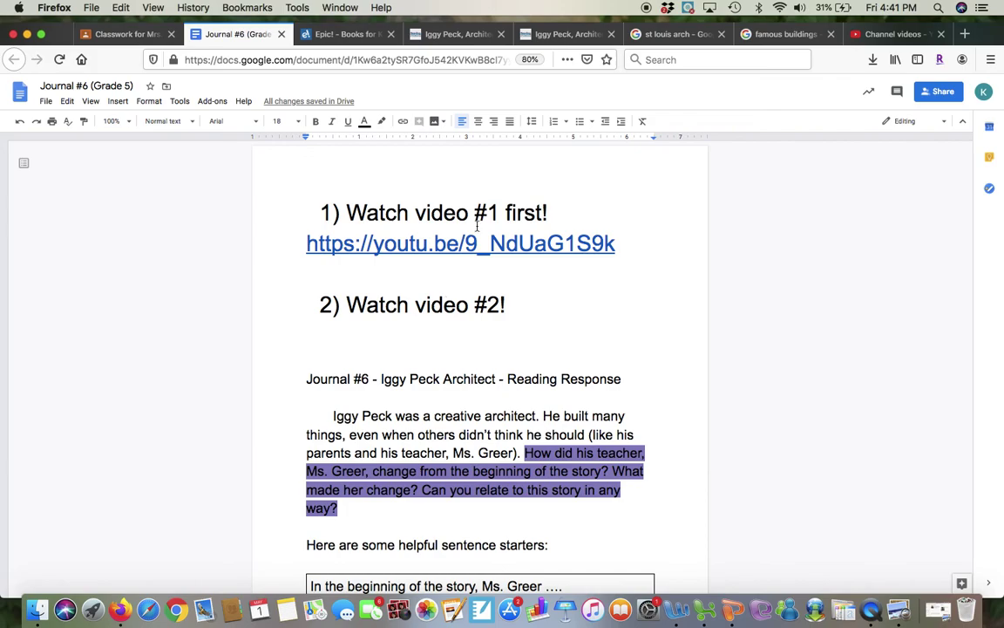
scroll(487, 341, "down", 5)
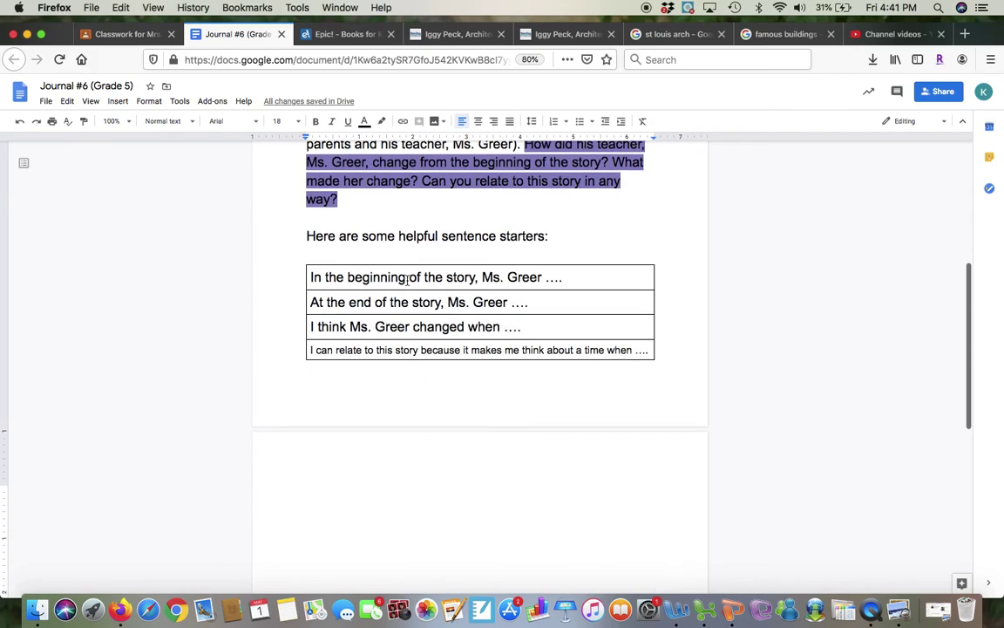